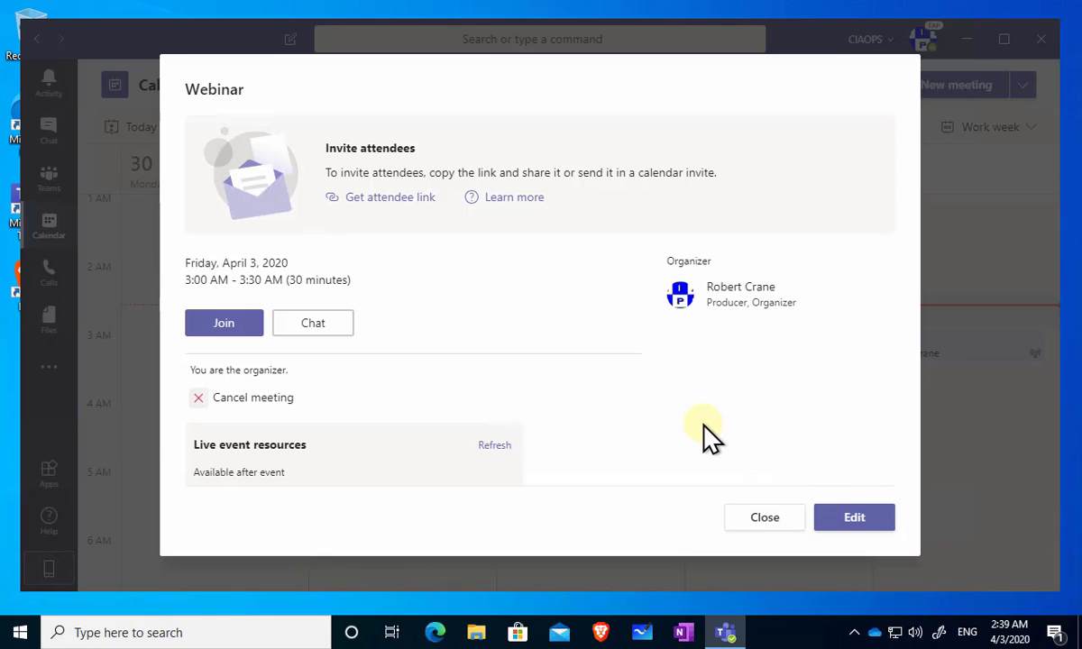
- Copy the Webinar's attendee join link from the Webinar details dialog
{"action": "left_click", "coordinate": [399, 200]}
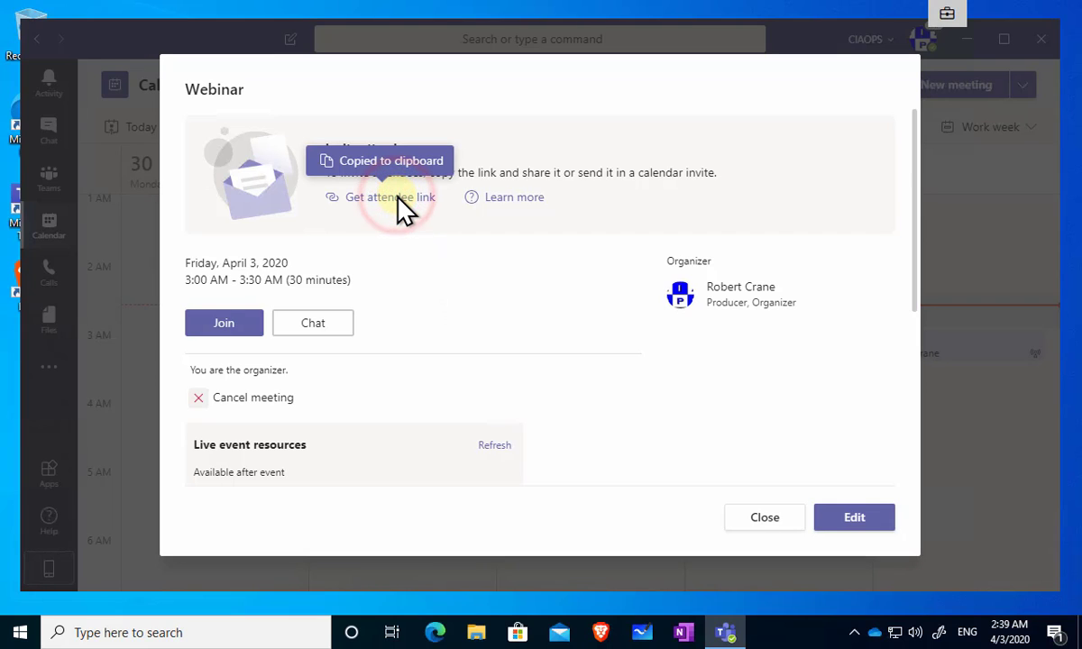
{"action": "left_click", "coordinate": [398, 202]}
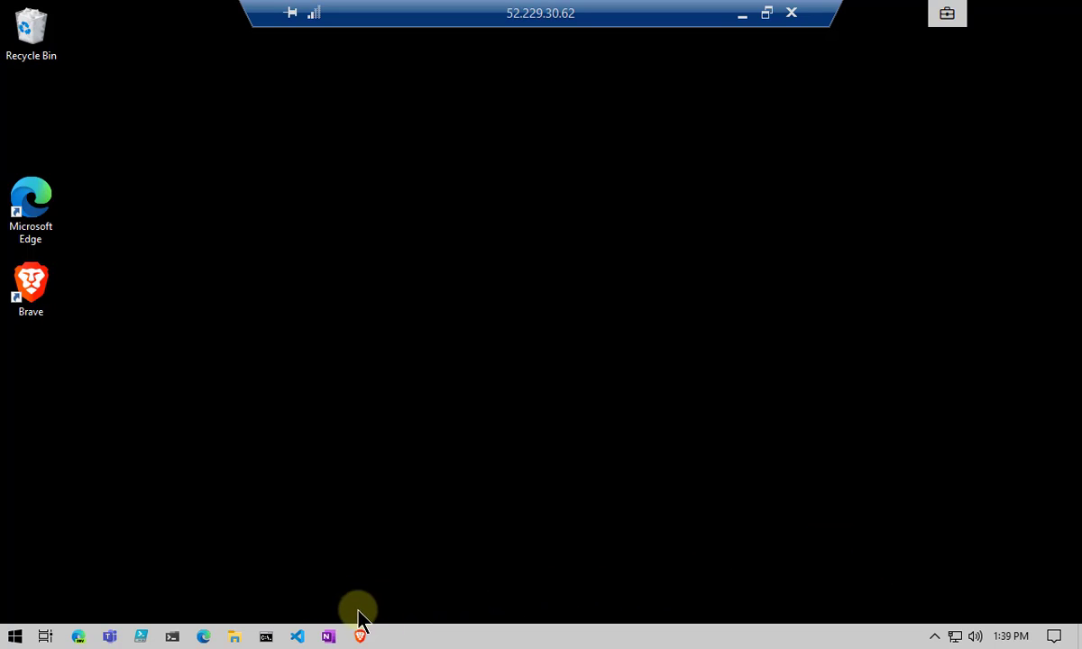
- Launch Brave from the taskbar and open a new private window
{"action": "right_click", "coordinate": [362, 636]}
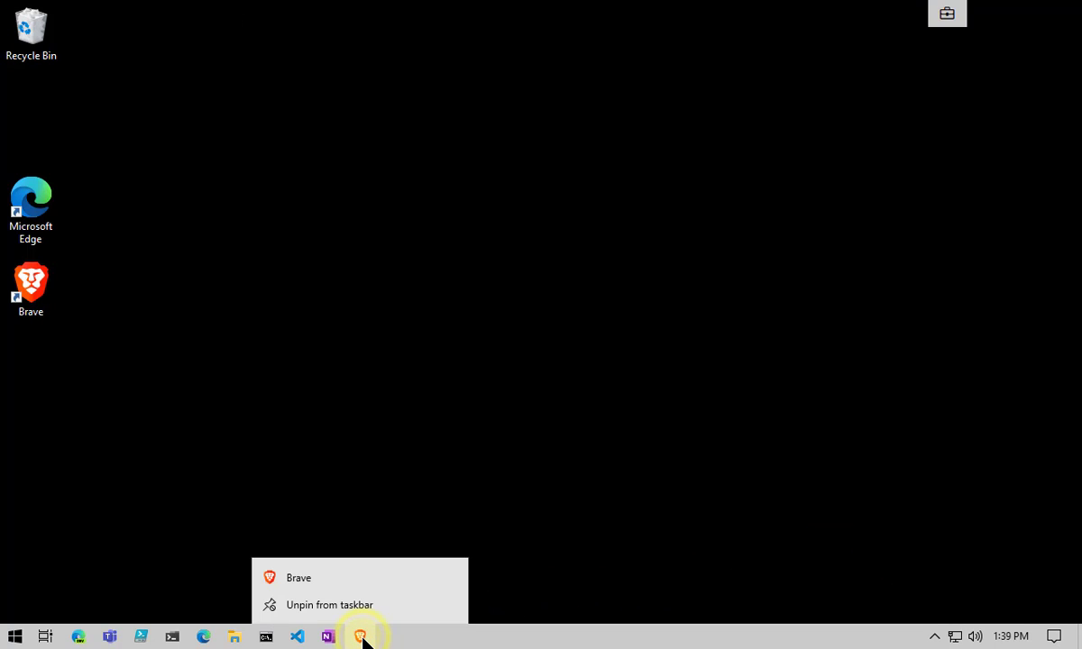
{"action": "left_click", "coordinate": [325, 577]}
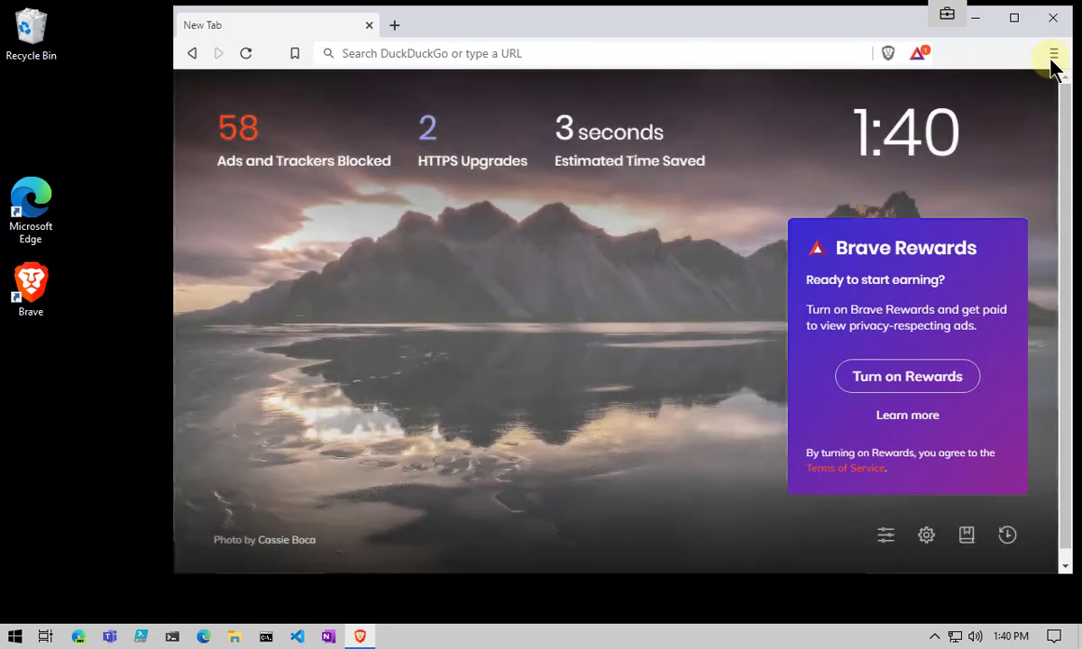
{"action": "left_click", "coordinate": [1051, 56]}
{"action": "left_click", "coordinate": [937, 118]}
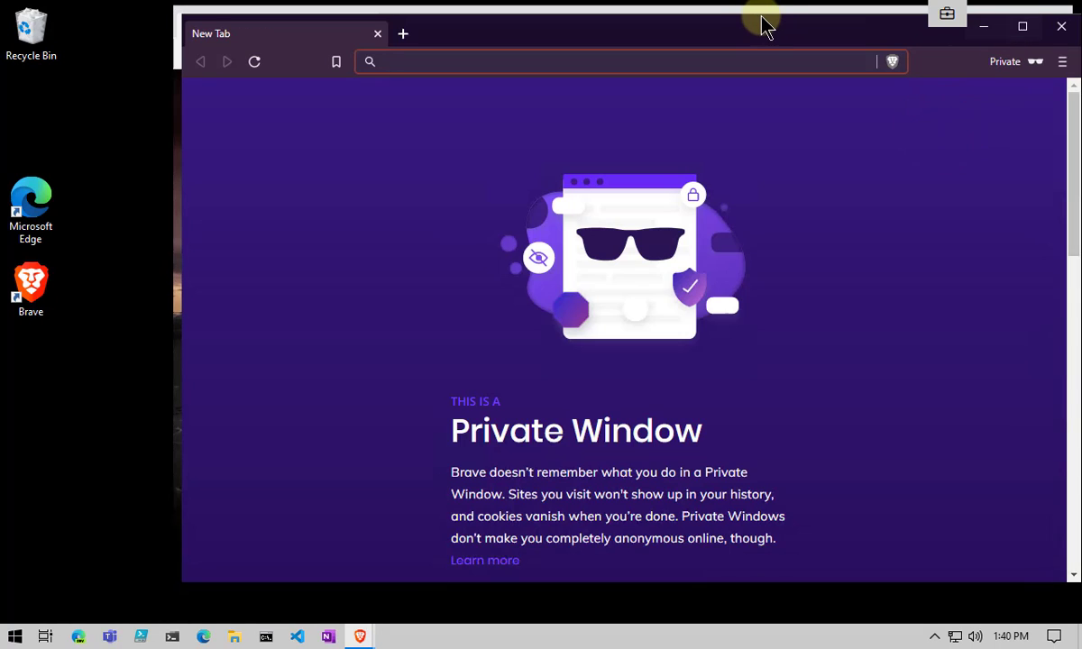
- Close the regular Brave window and reposition the private window on the desktop
{"action": "left_click", "coordinate": [744, 9]}
{"action": "left_click", "coordinate": [1052, 17]}
{"action": "left_click_drag", "start_coordinate": [537, 36], "coordinate": [463, 47]}
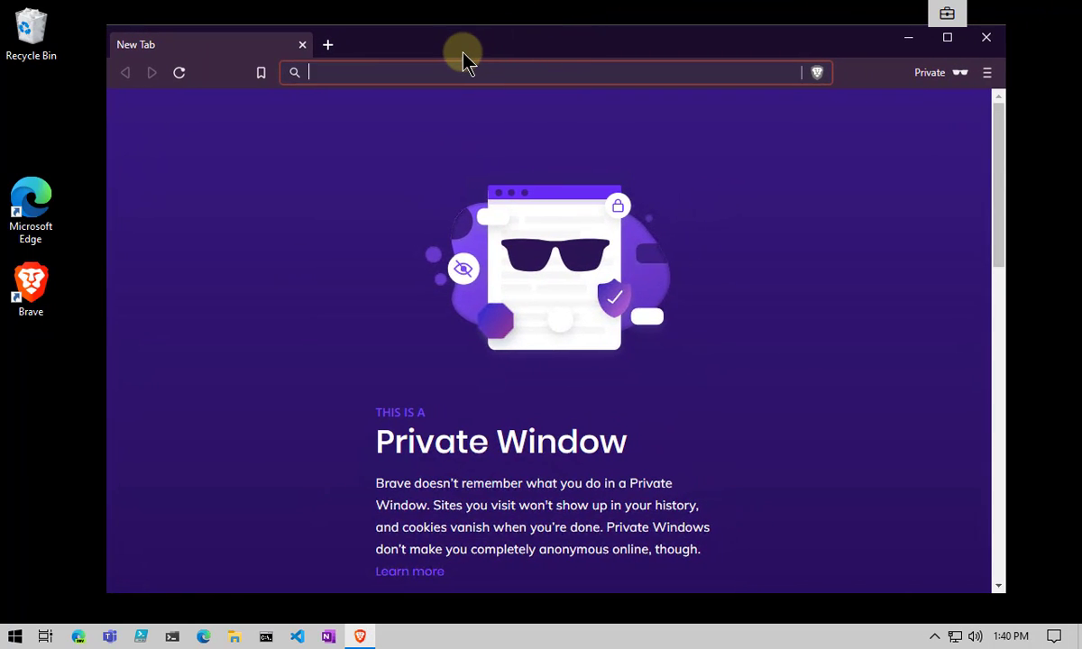
- Load the pasted attendee link, decline the desktop app, and join anonymously on the web
{"action": "key", "text": "ctrl+v"}
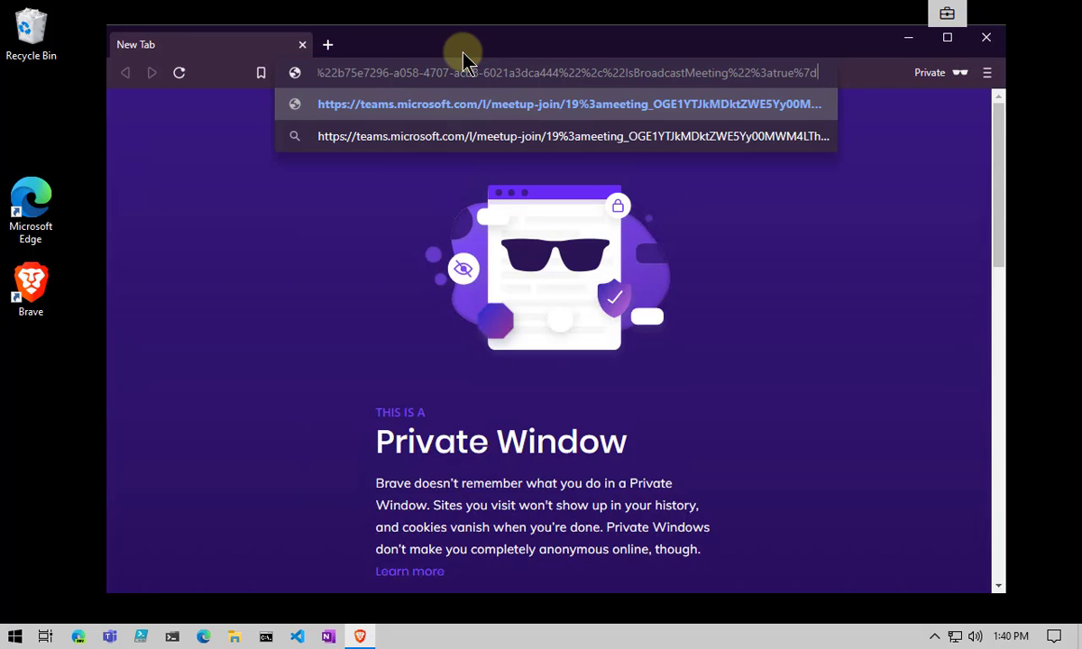
{"action": "key", "text": "Return"}
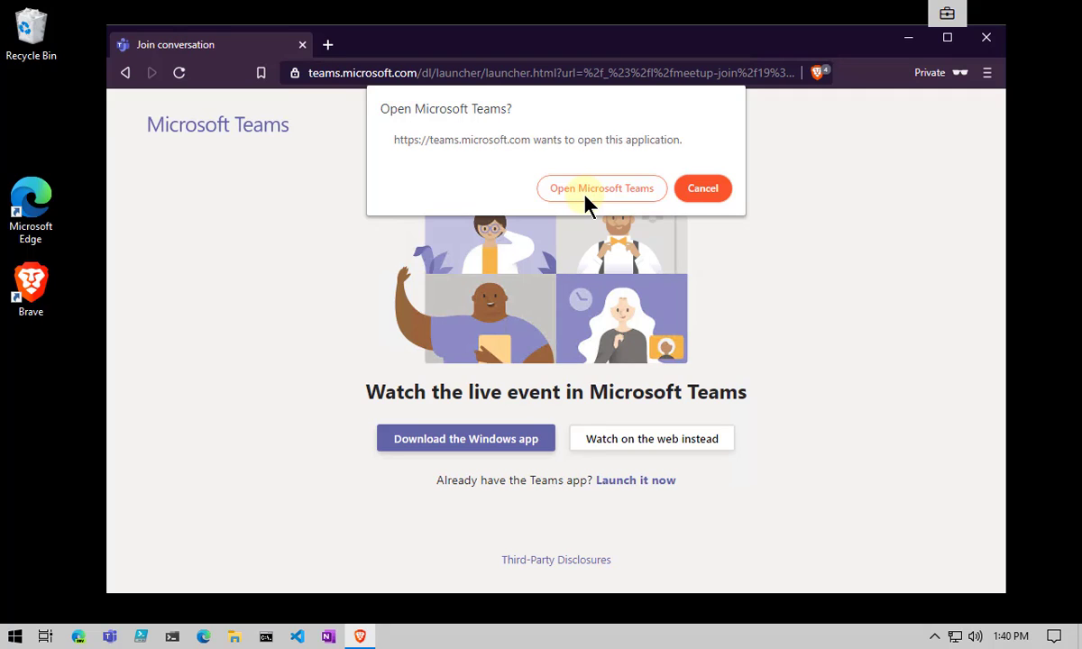
{"action": "left_click", "coordinate": [698, 194]}
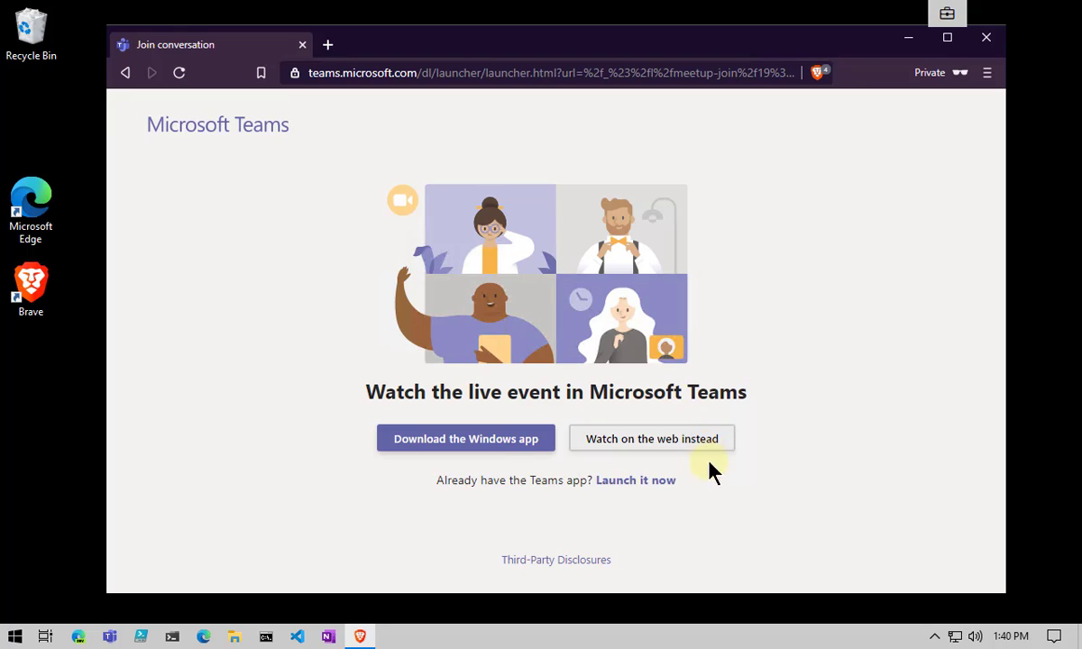
{"action": "left_click", "coordinate": [653, 440]}
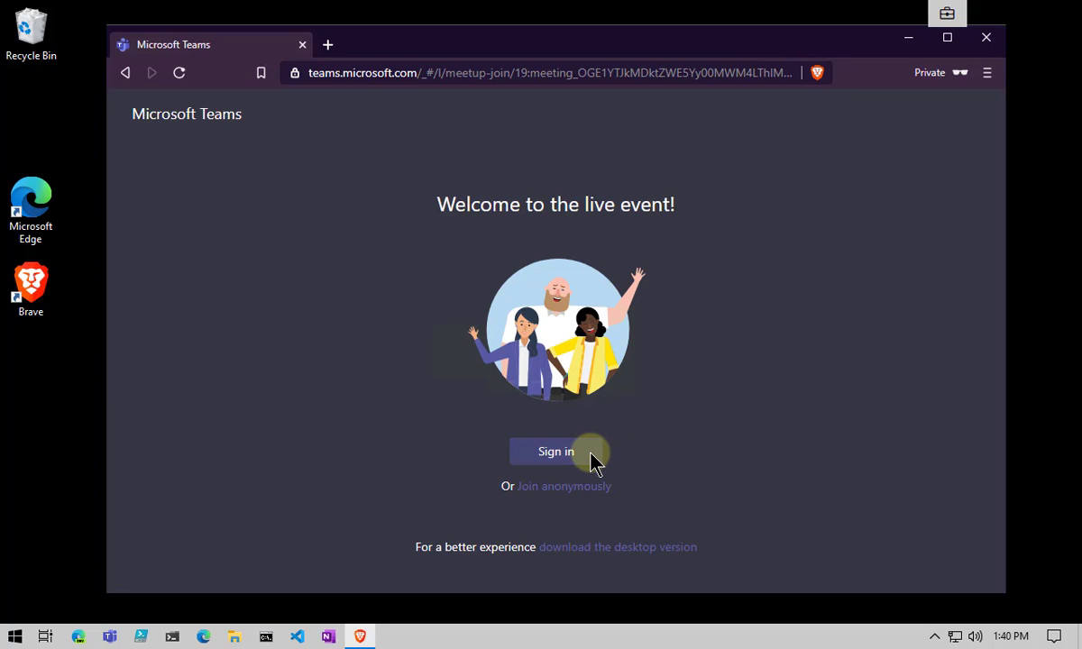
{"action": "left_click", "coordinate": [584, 488]}
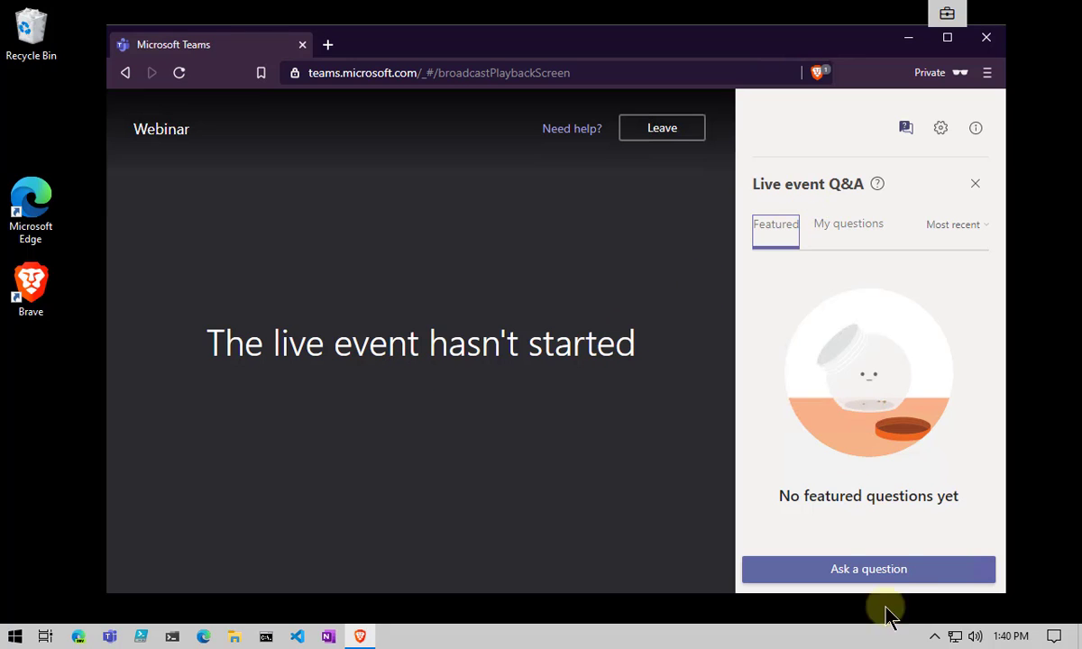
- Ask 'Have this event started?' under the attendee's display name, then open an Edge InPrivate window
{"action": "left_click", "coordinate": [885, 569]}
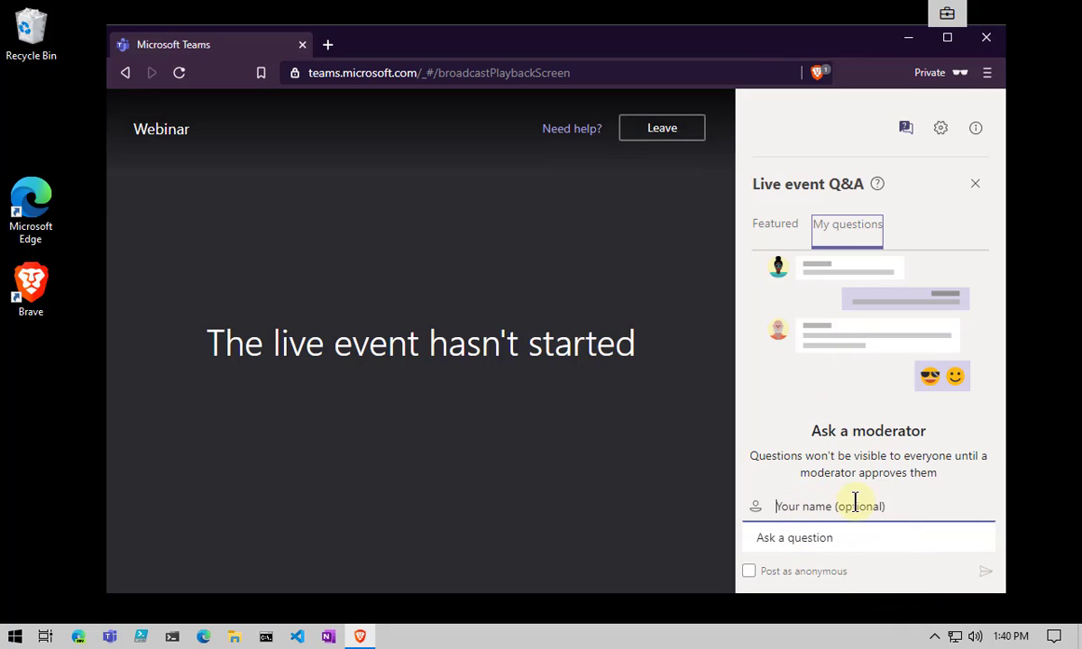
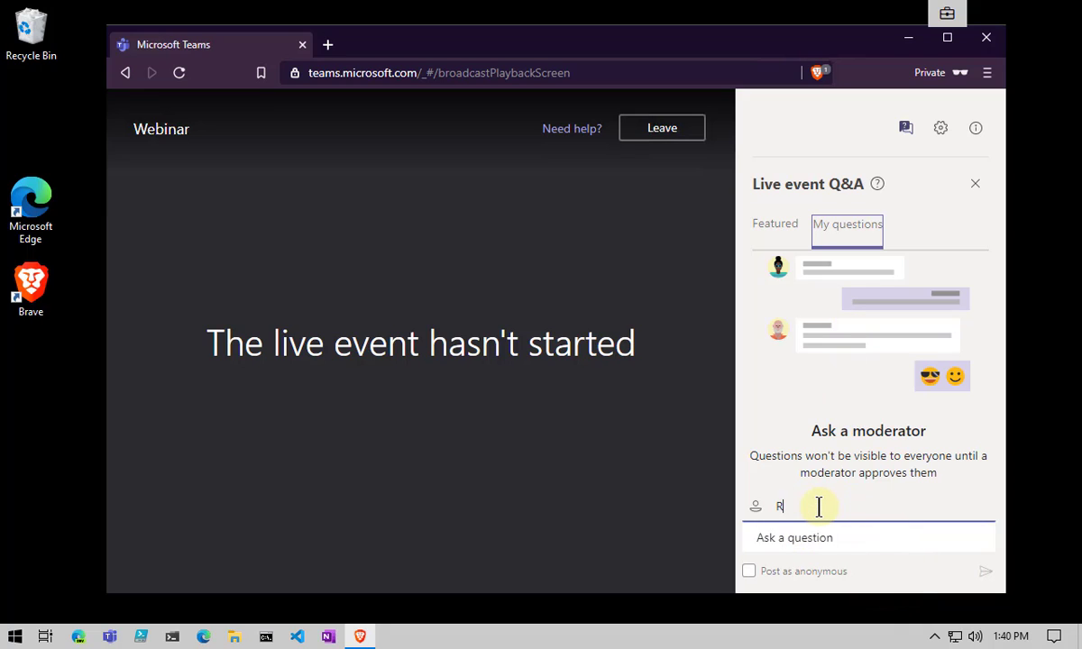
{"action": "left_click", "coordinate": [844, 536]}
{"action": "type", "text": "Have this event started?"}
{"action": "left_click", "coordinate": [984, 571]}
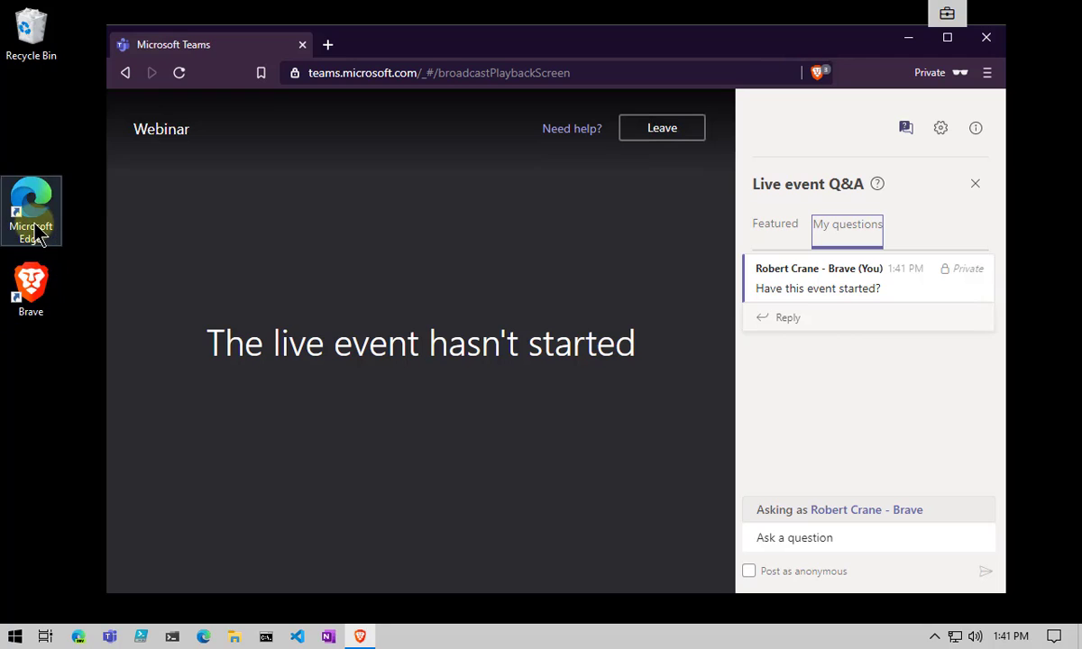
{"action": "right_click", "coordinate": [202, 636]}
{"action": "left_click", "coordinate": [193, 540]}
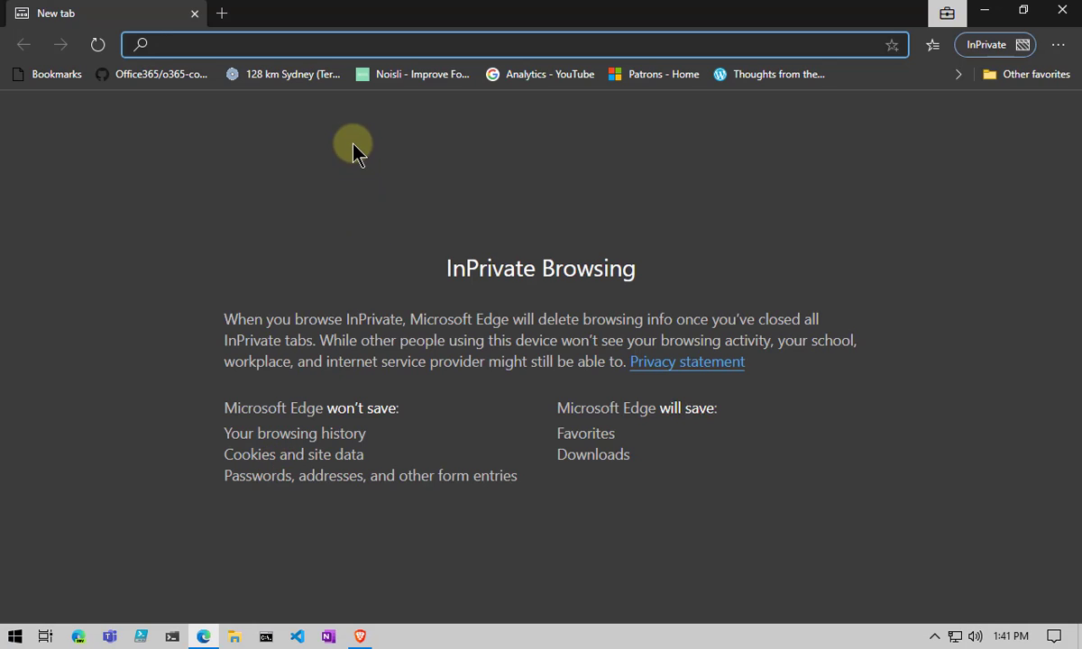
- Restore and move the Edge InPrivate window, then load the pasted attendee link
{"action": "left_click", "coordinate": [1023, 10]}
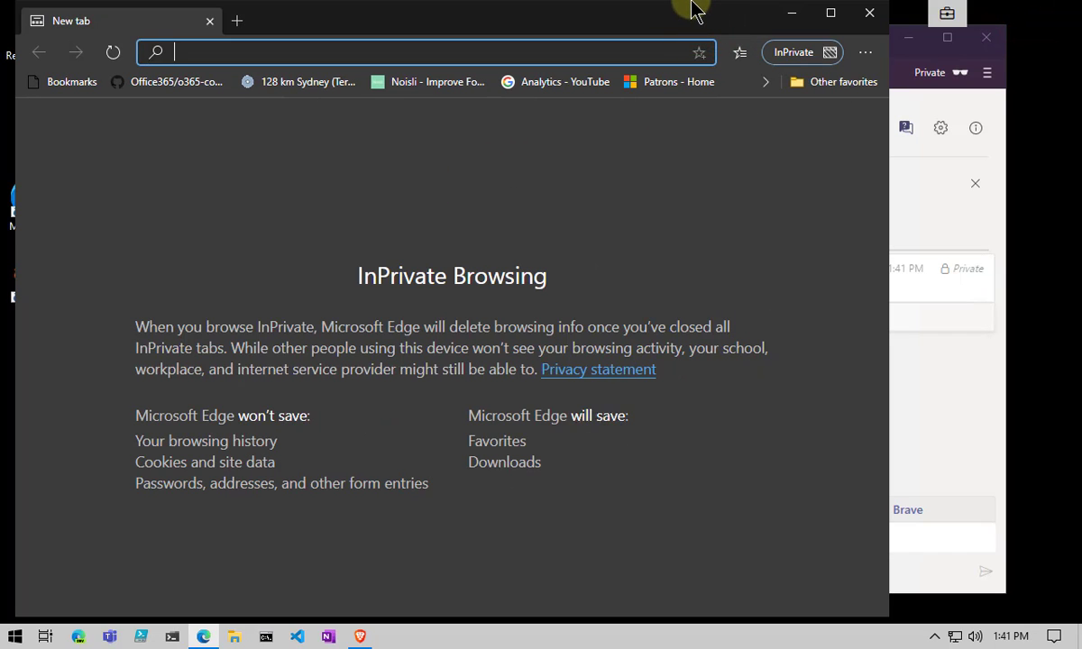
{"action": "mouse_move", "coordinate": [695, 5]}
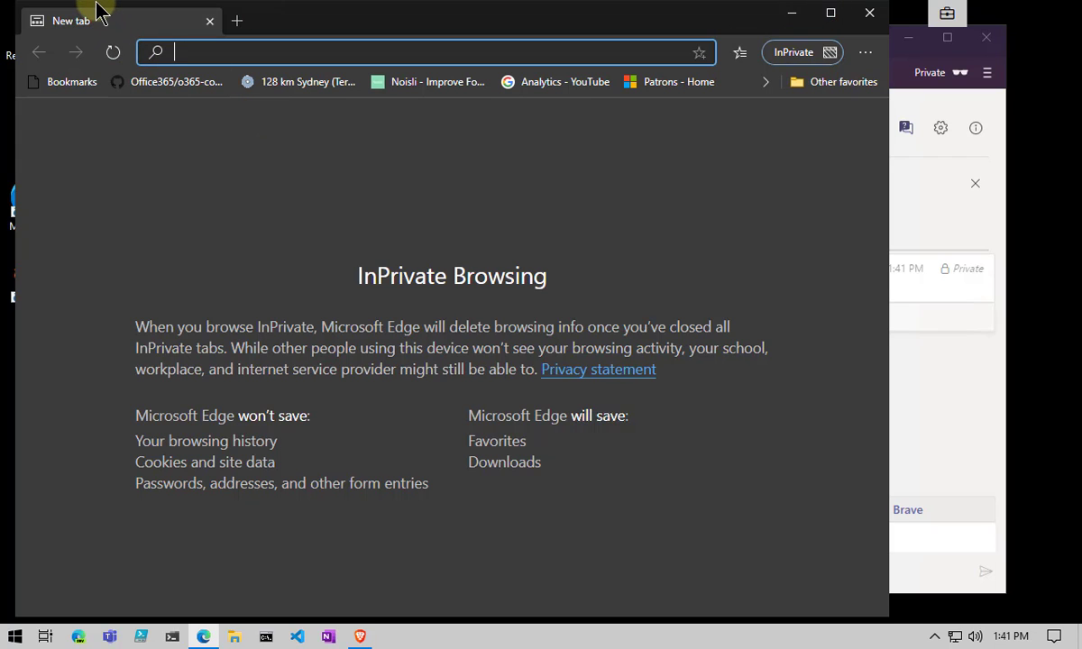
{"action": "left_click_drag", "start_coordinate": [94, 9], "coordinate": [363, 103]}
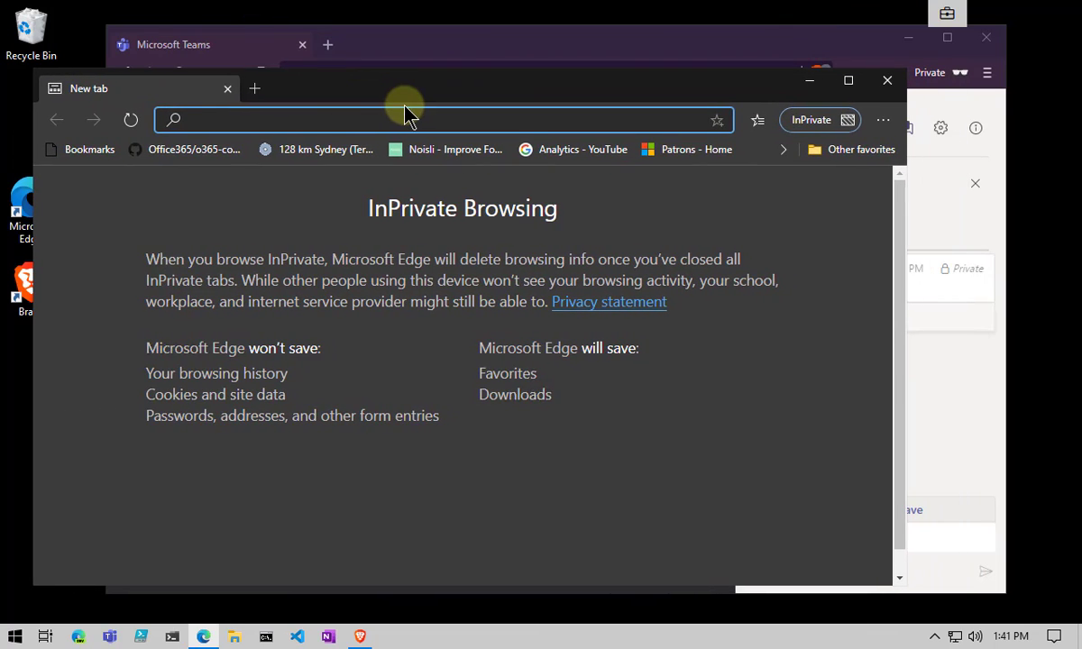
{"action": "key", "text": "ctrl+v"}
{"action": "key", "text": "Return"}
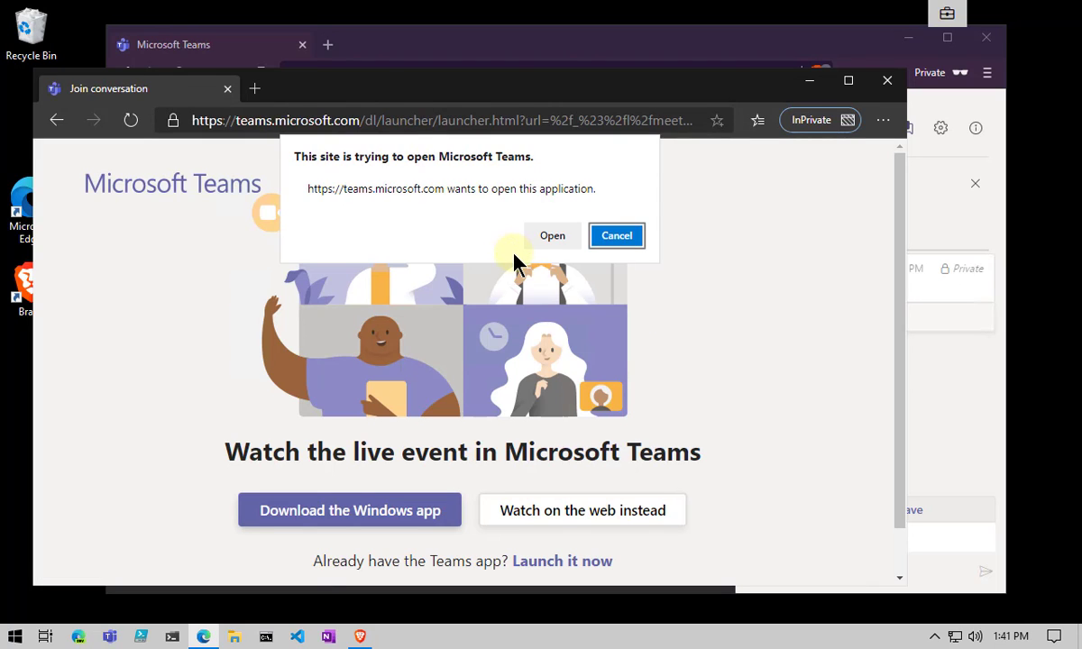
- Decline the desktop app, watch the live event on the web, then close the InPrivate window
{"action": "left_click", "coordinate": [618, 236]}
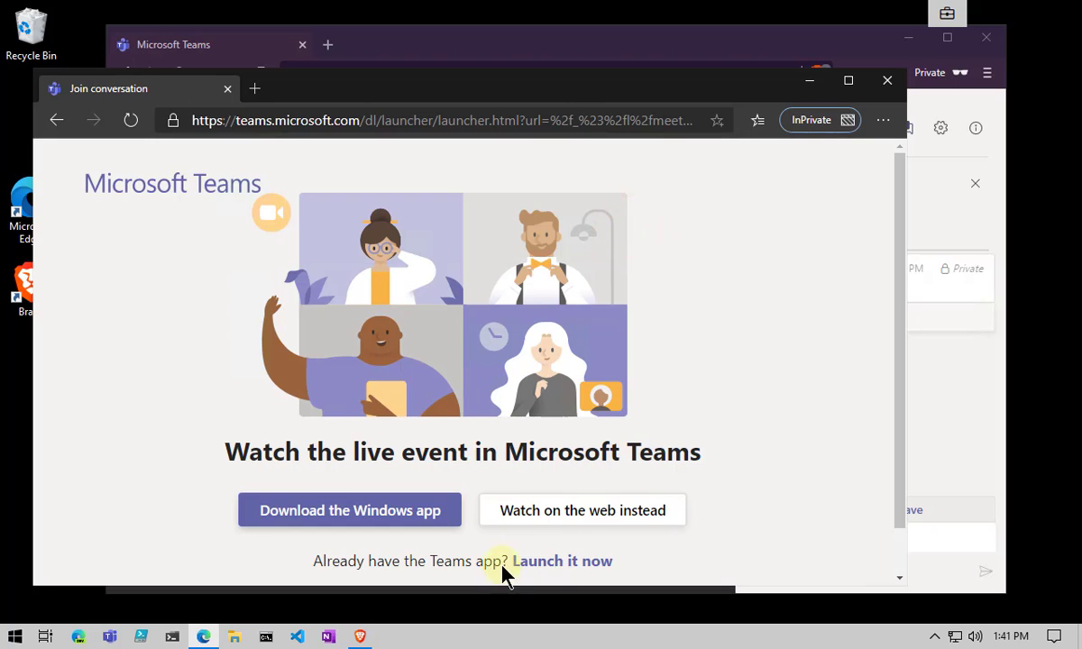
{"action": "left_click", "coordinate": [604, 521]}
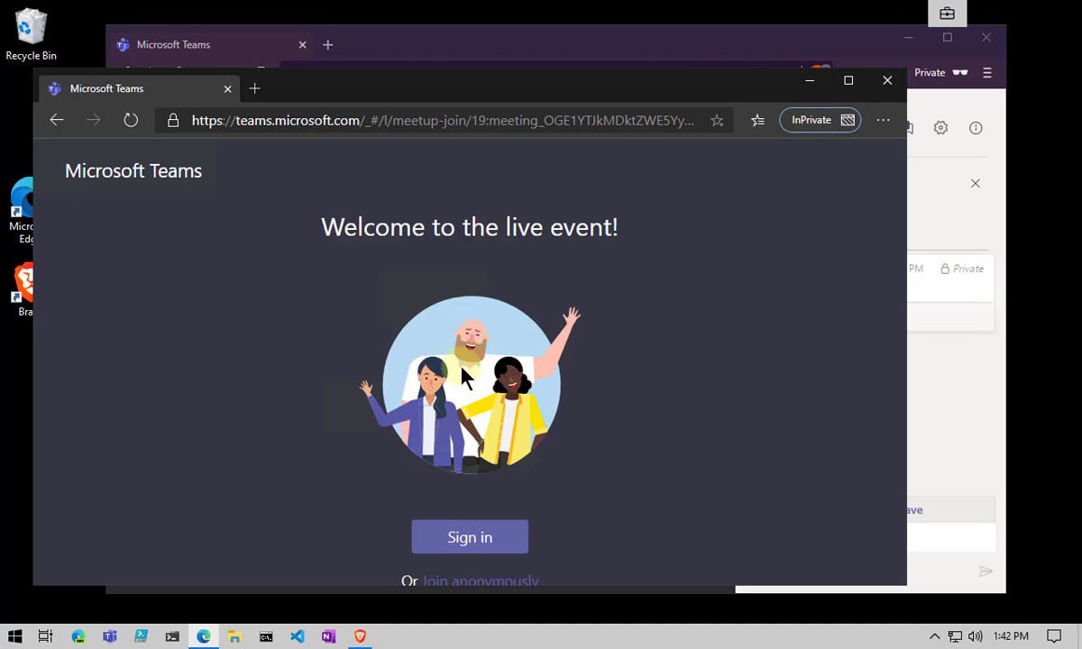
{"action": "left_click", "coordinate": [887, 84]}
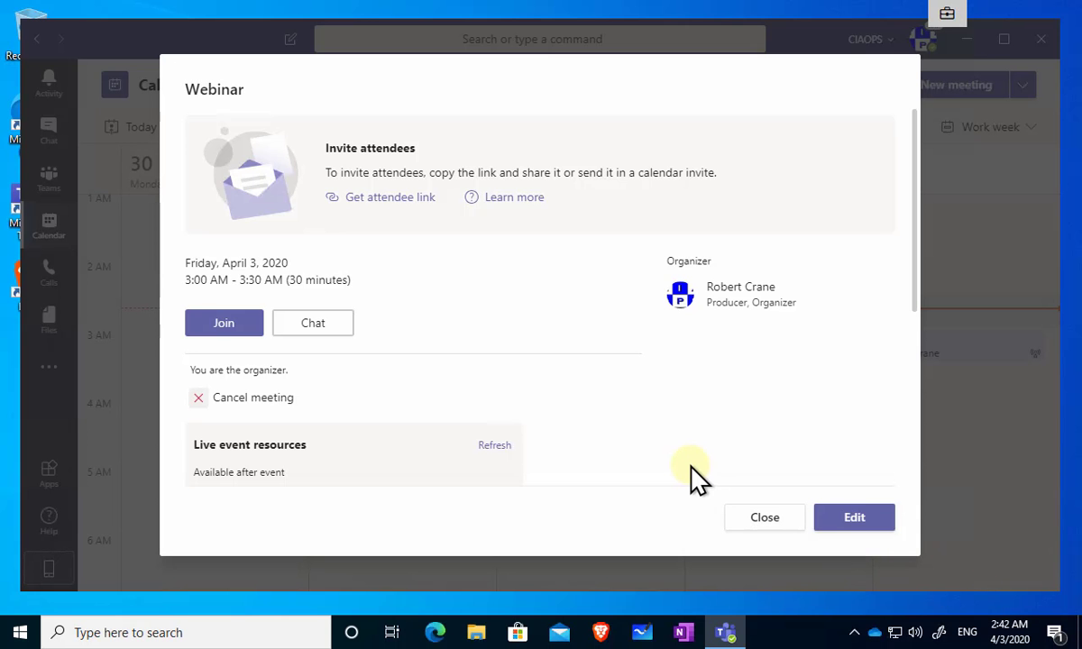
- Join the Webinar as producer, then dismiss the video device, improve-your-view and no-microphone banners
{"action": "left_click", "coordinate": [229, 326]}
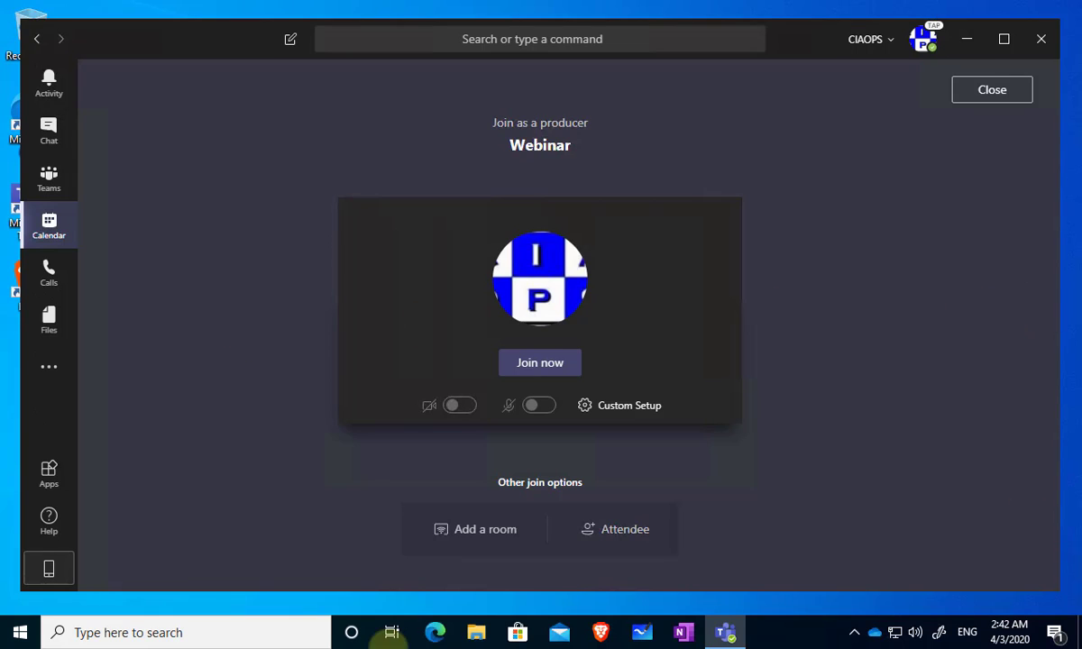
{"action": "left_click", "coordinate": [539, 362]}
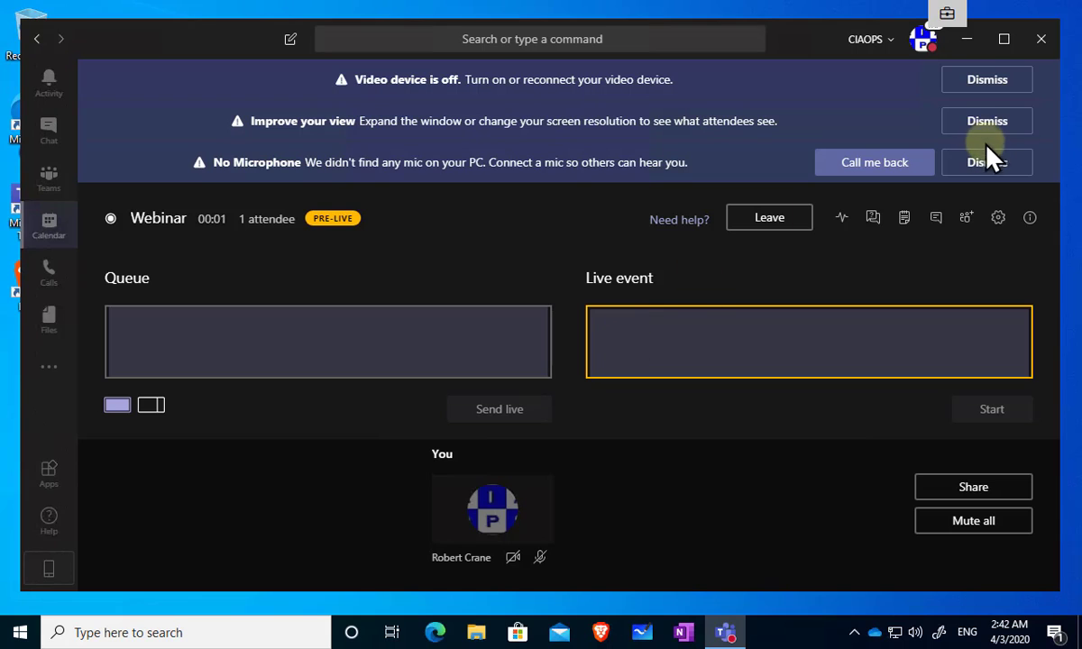
{"action": "left_click", "coordinate": [1010, 75]}
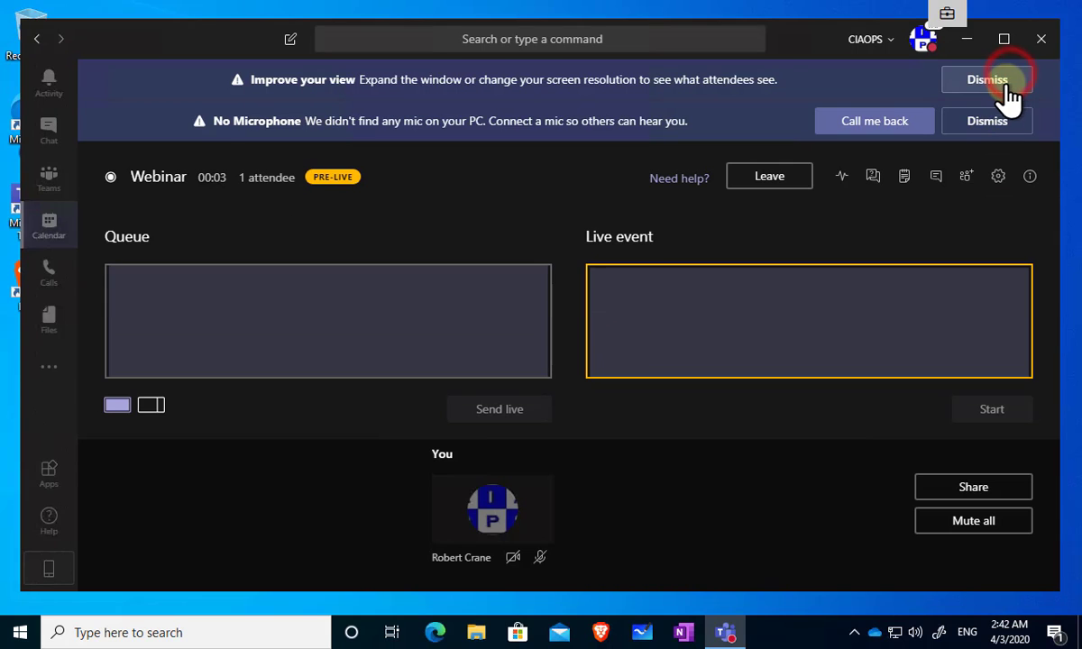
{"action": "left_click", "coordinate": [1005, 83]}
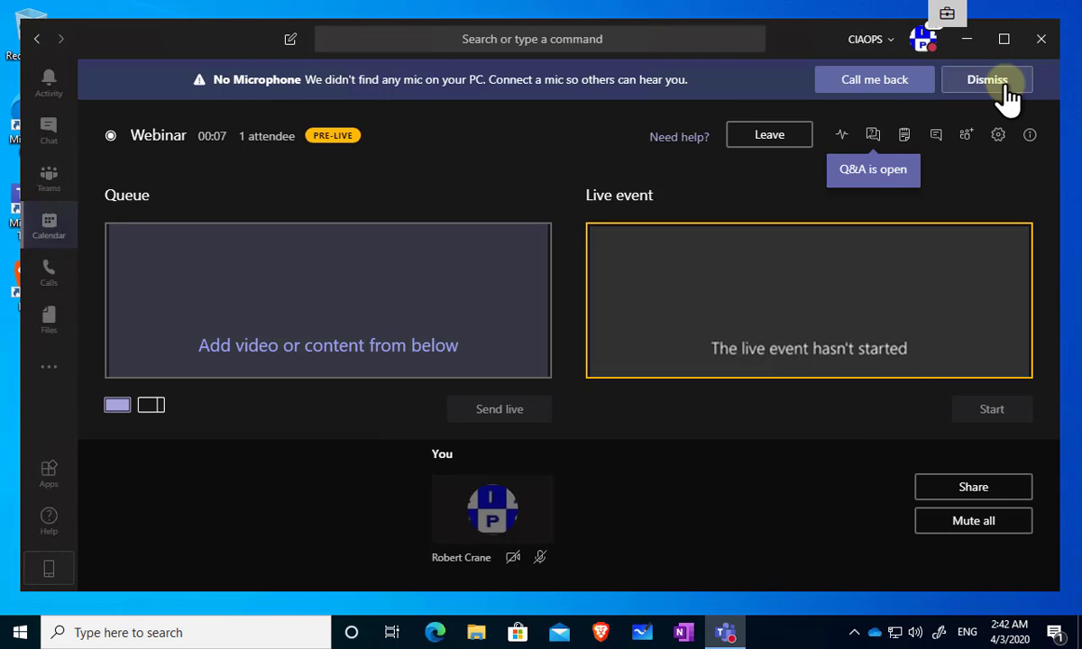
{"action": "left_click", "coordinate": [1004, 83]}
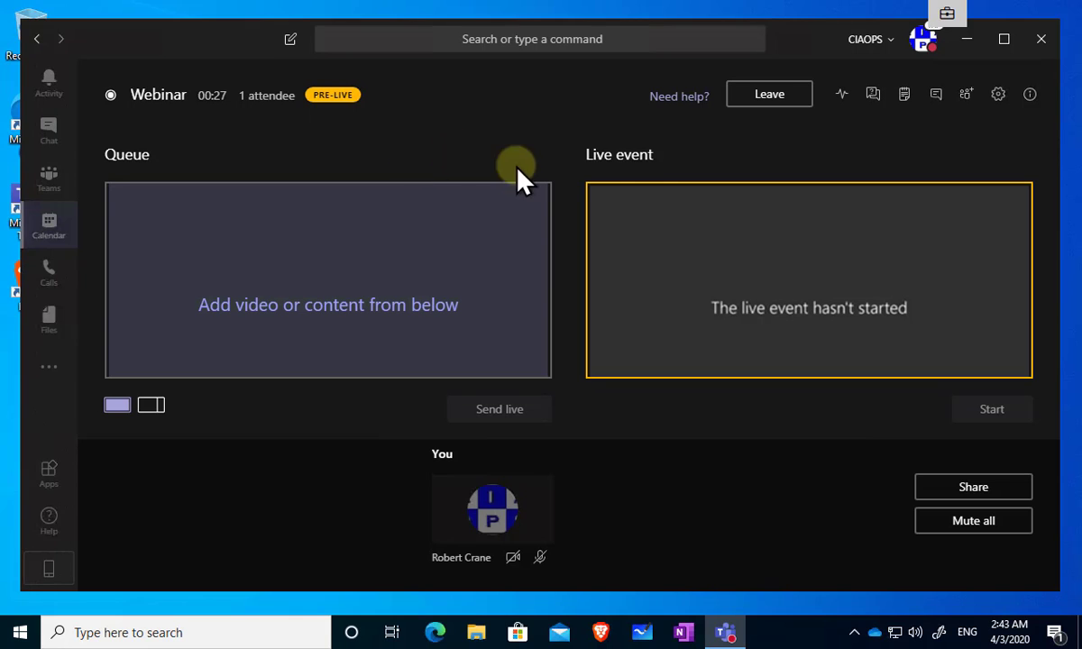
- Show Health and performance, reviewing the 0.9 Mbps send bandwidth and 50 Mbps bitrate limit
{"action": "left_click", "coordinate": [841, 95]}
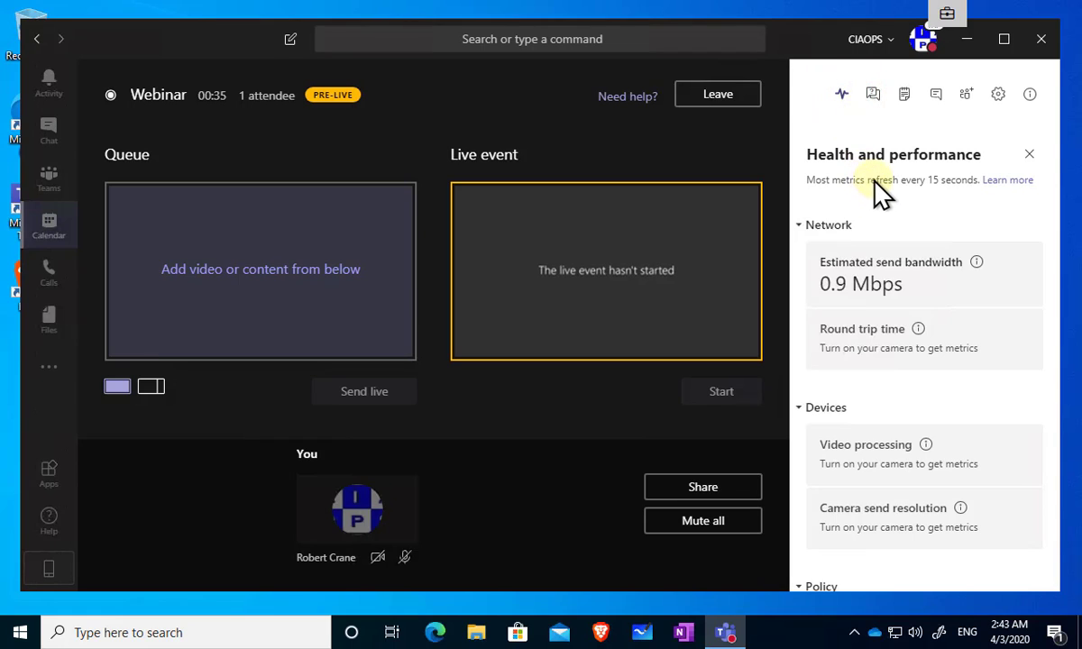
{"action": "scroll", "coordinate": [886, 287], "scroll_direction": "down", "scroll_amount": 2}
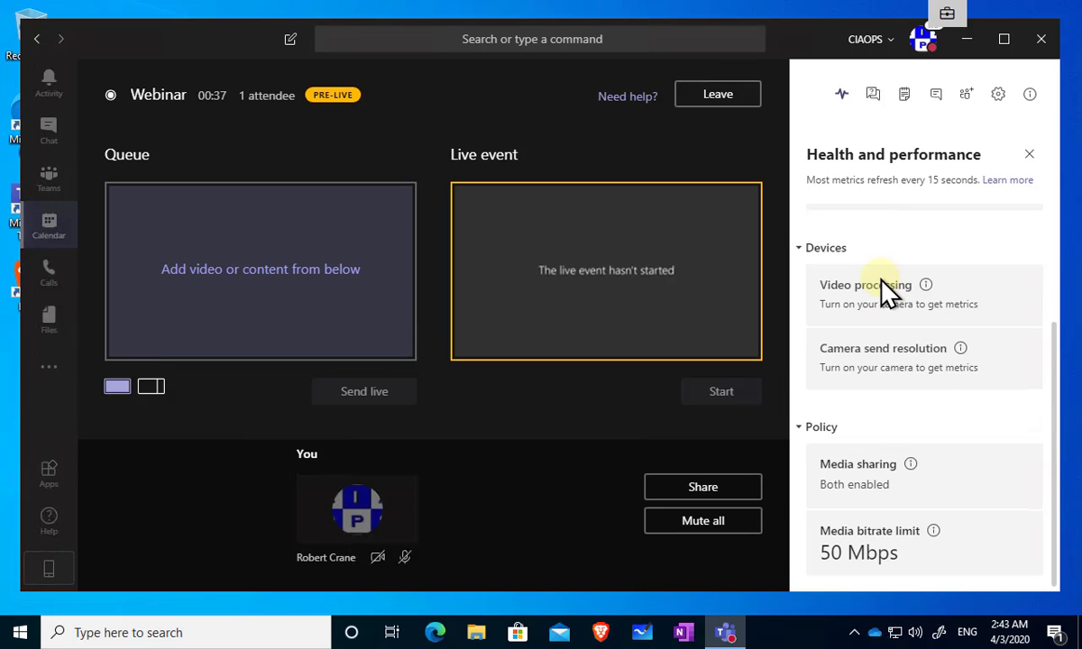
{"action": "scroll", "coordinate": [886, 286], "scroll_direction": "up", "scroll_amount": 2}
- Publish the attendee's question from the New tab of the Q&A
{"action": "left_click", "coordinate": [872, 95]}
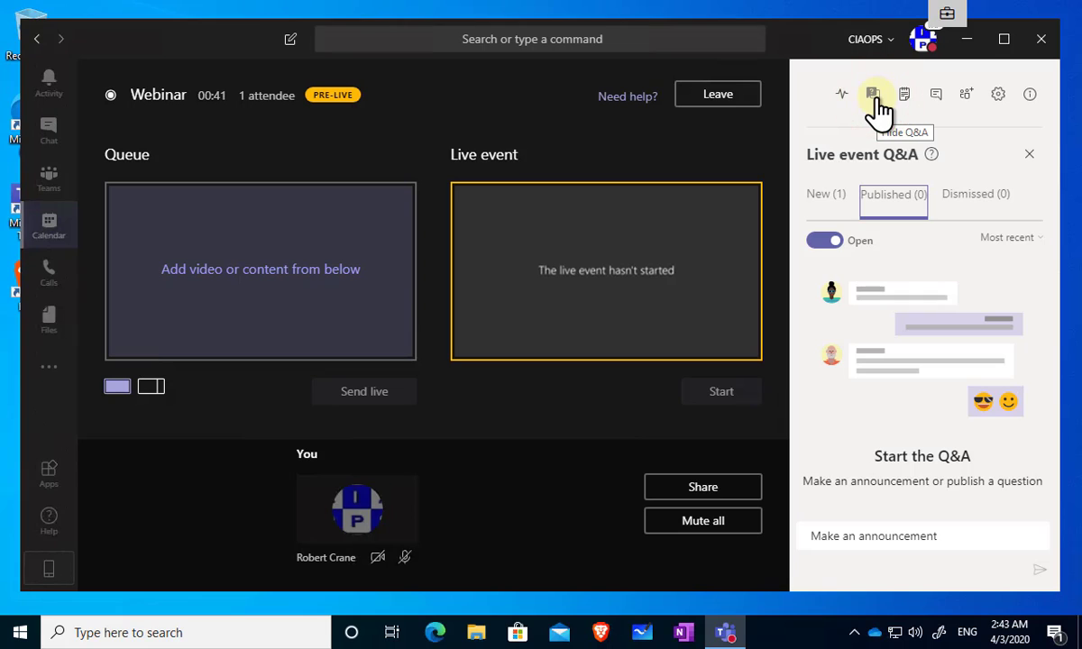
{"action": "left_click", "coordinate": [822, 196]}
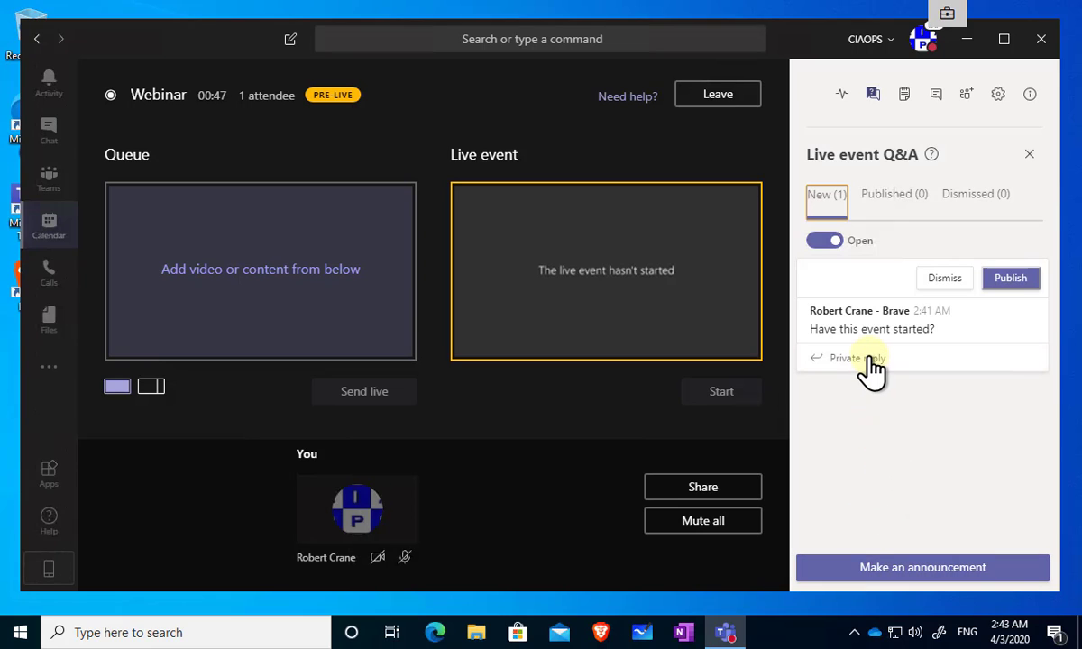
{"action": "left_click", "coordinate": [1002, 281]}
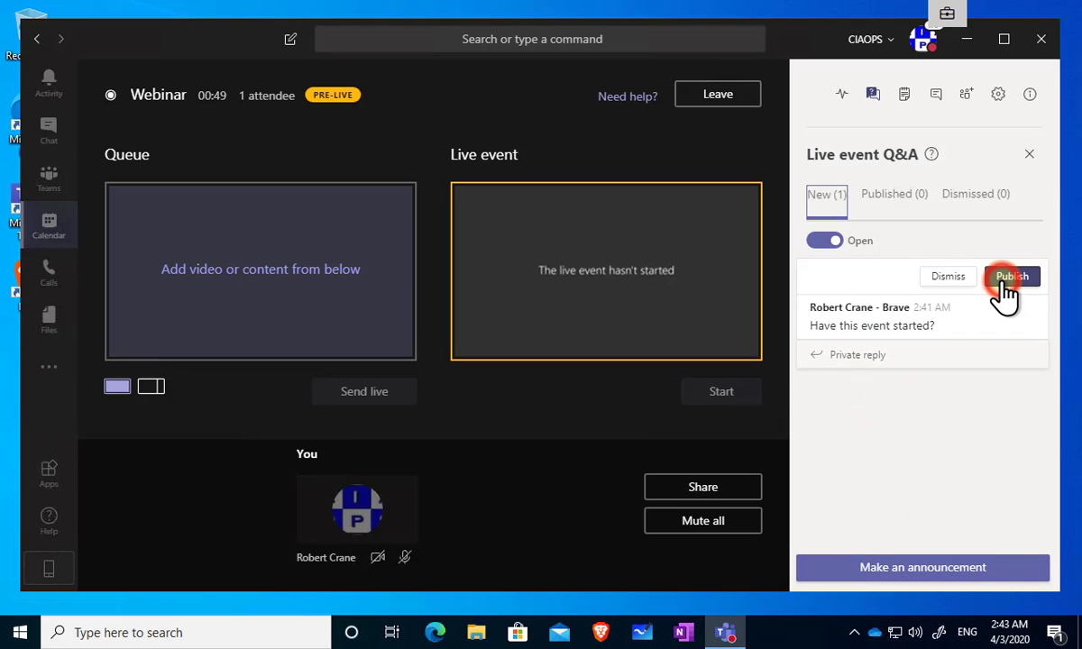
- Reply 'Starting soon!' to the question under the Published tab
{"action": "left_click", "coordinate": [893, 198]}
{"action": "left_click", "coordinate": [838, 324]}
{"action": "type", "text": "Starting soon"}
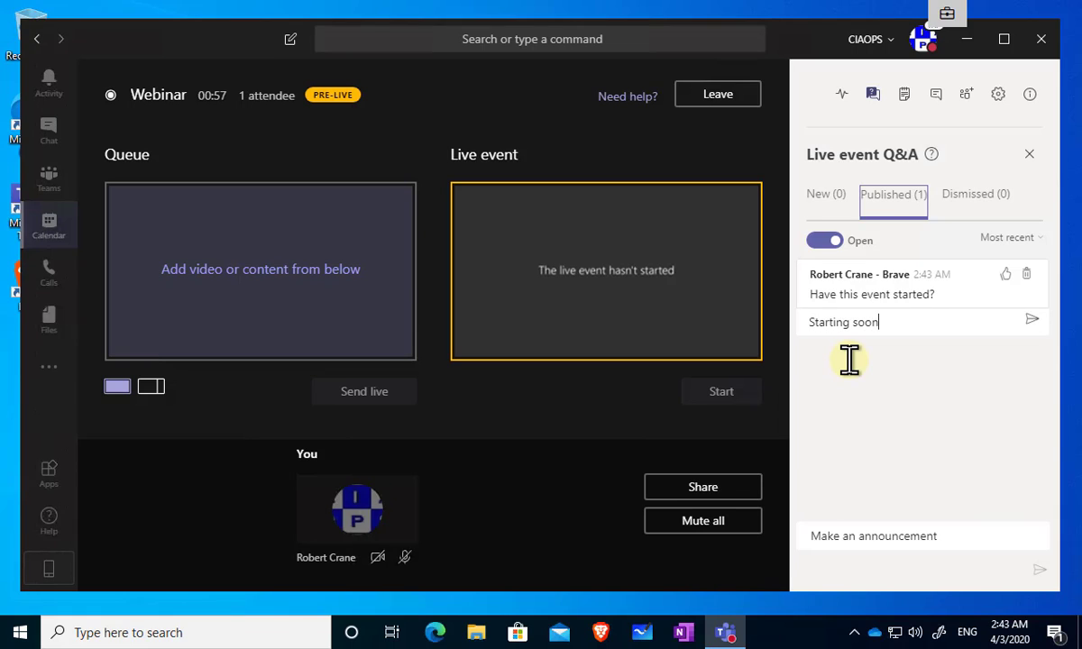
{"action": "type", "text": "!"}
{"action": "key", "text": "Return"}
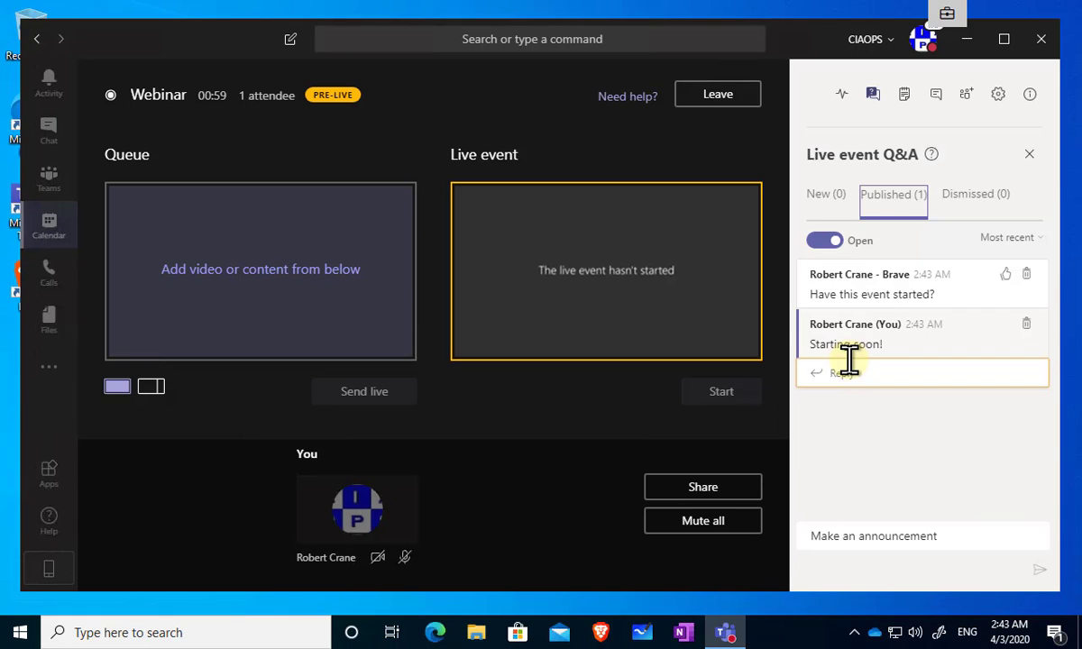
- Look through the meeting notes, chat and People list, then bring up the device settings
{"action": "left_click", "coordinate": [904, 95]}
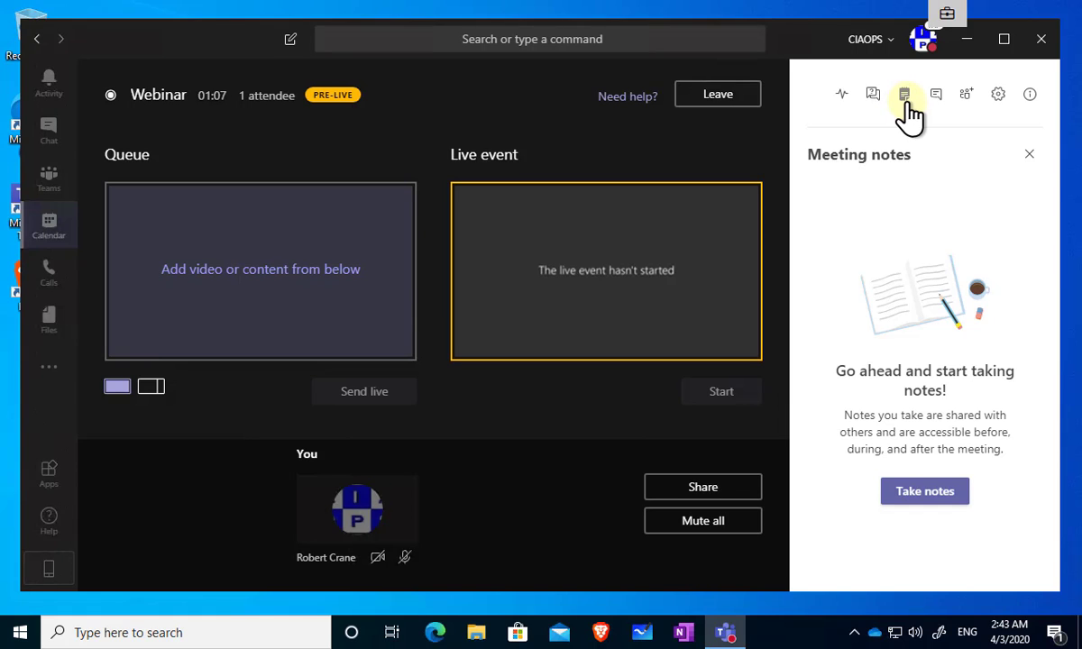
{"action": "left_click", "coordinate": [936, 95]}
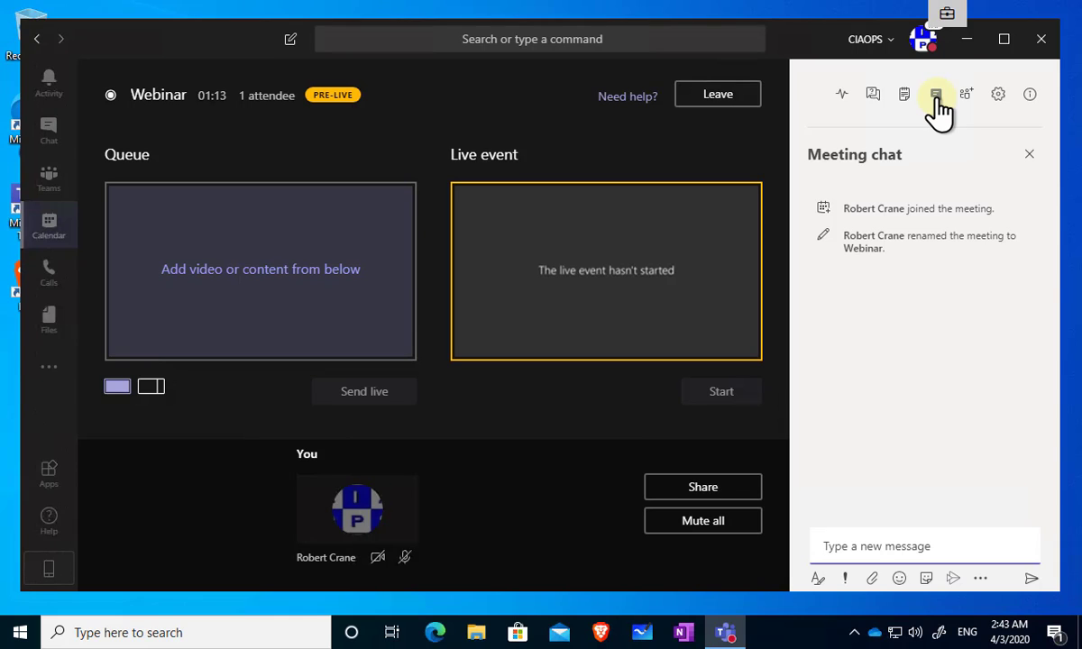
{"action": "left_click", "coordinate": [963, 97]}
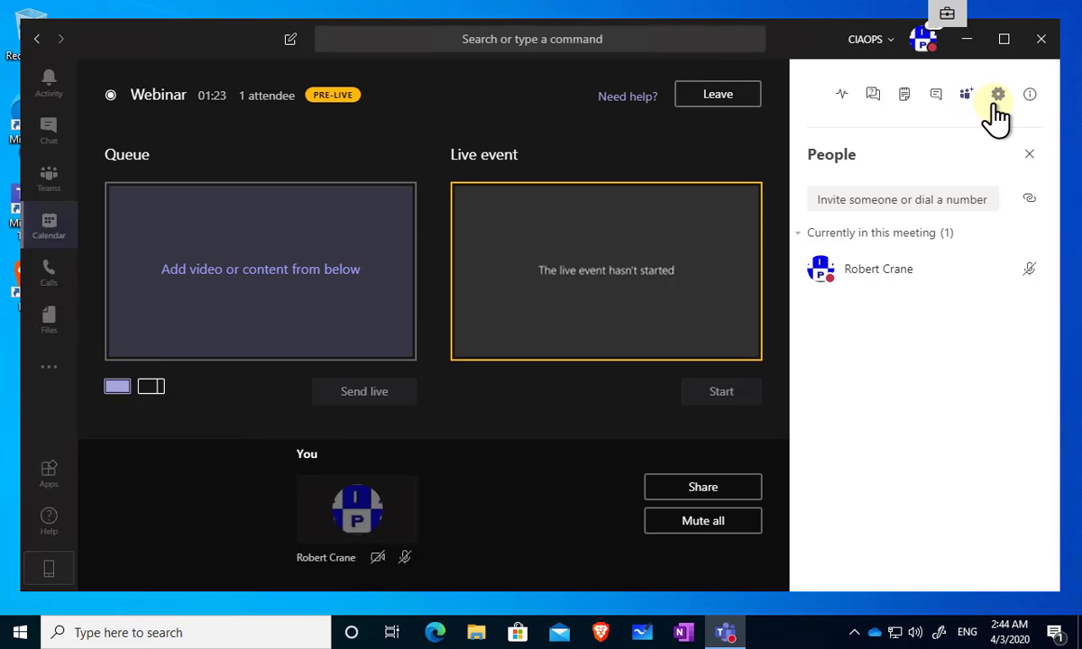
{"action": "left_click", "coordinate": [998, 97]}
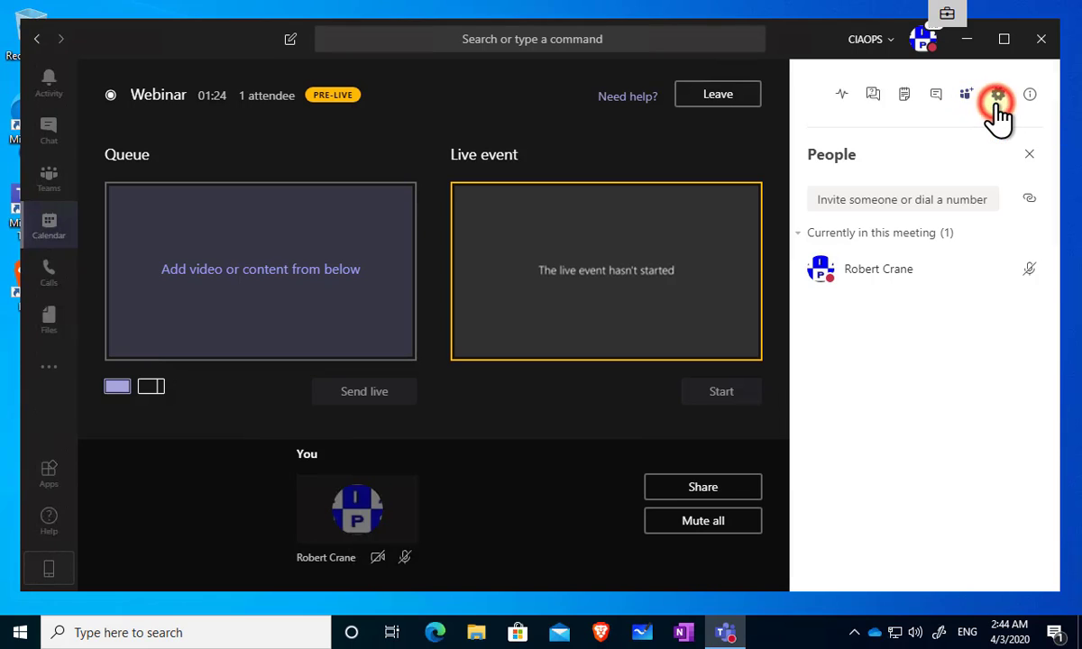